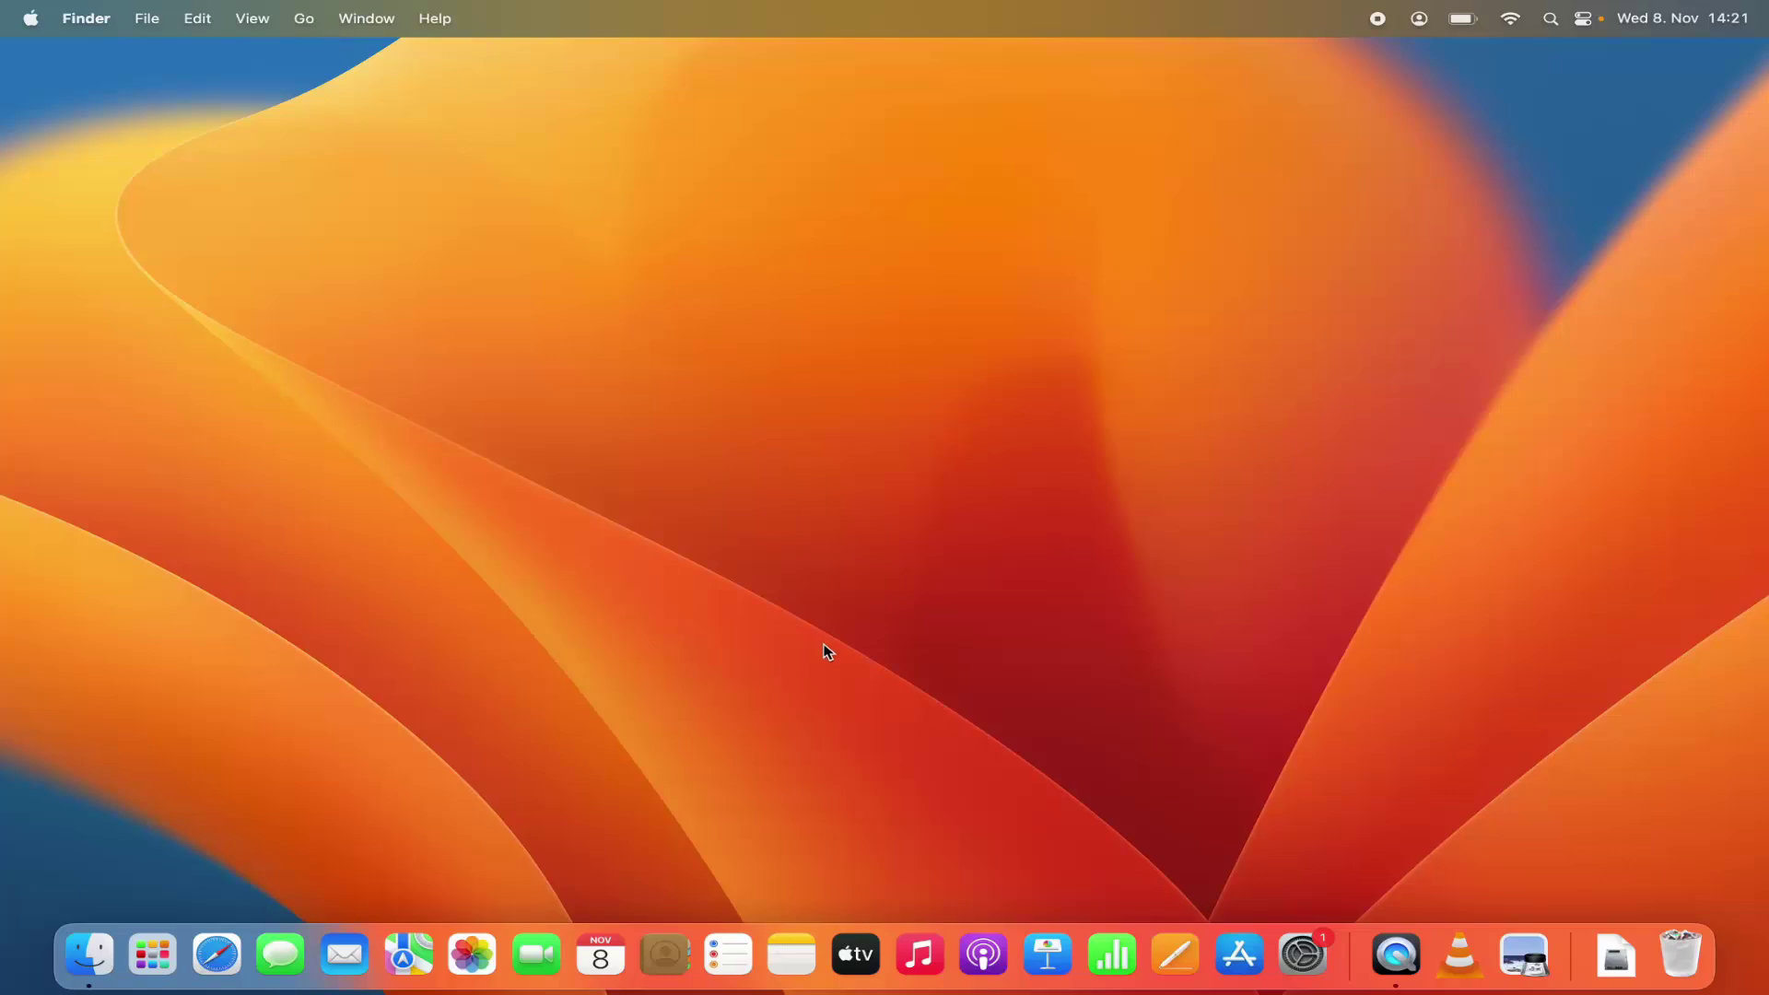
Briefly show System Settings from the Dock, close it, then reveal the Apple menu commands.
left_click(1303, 954)
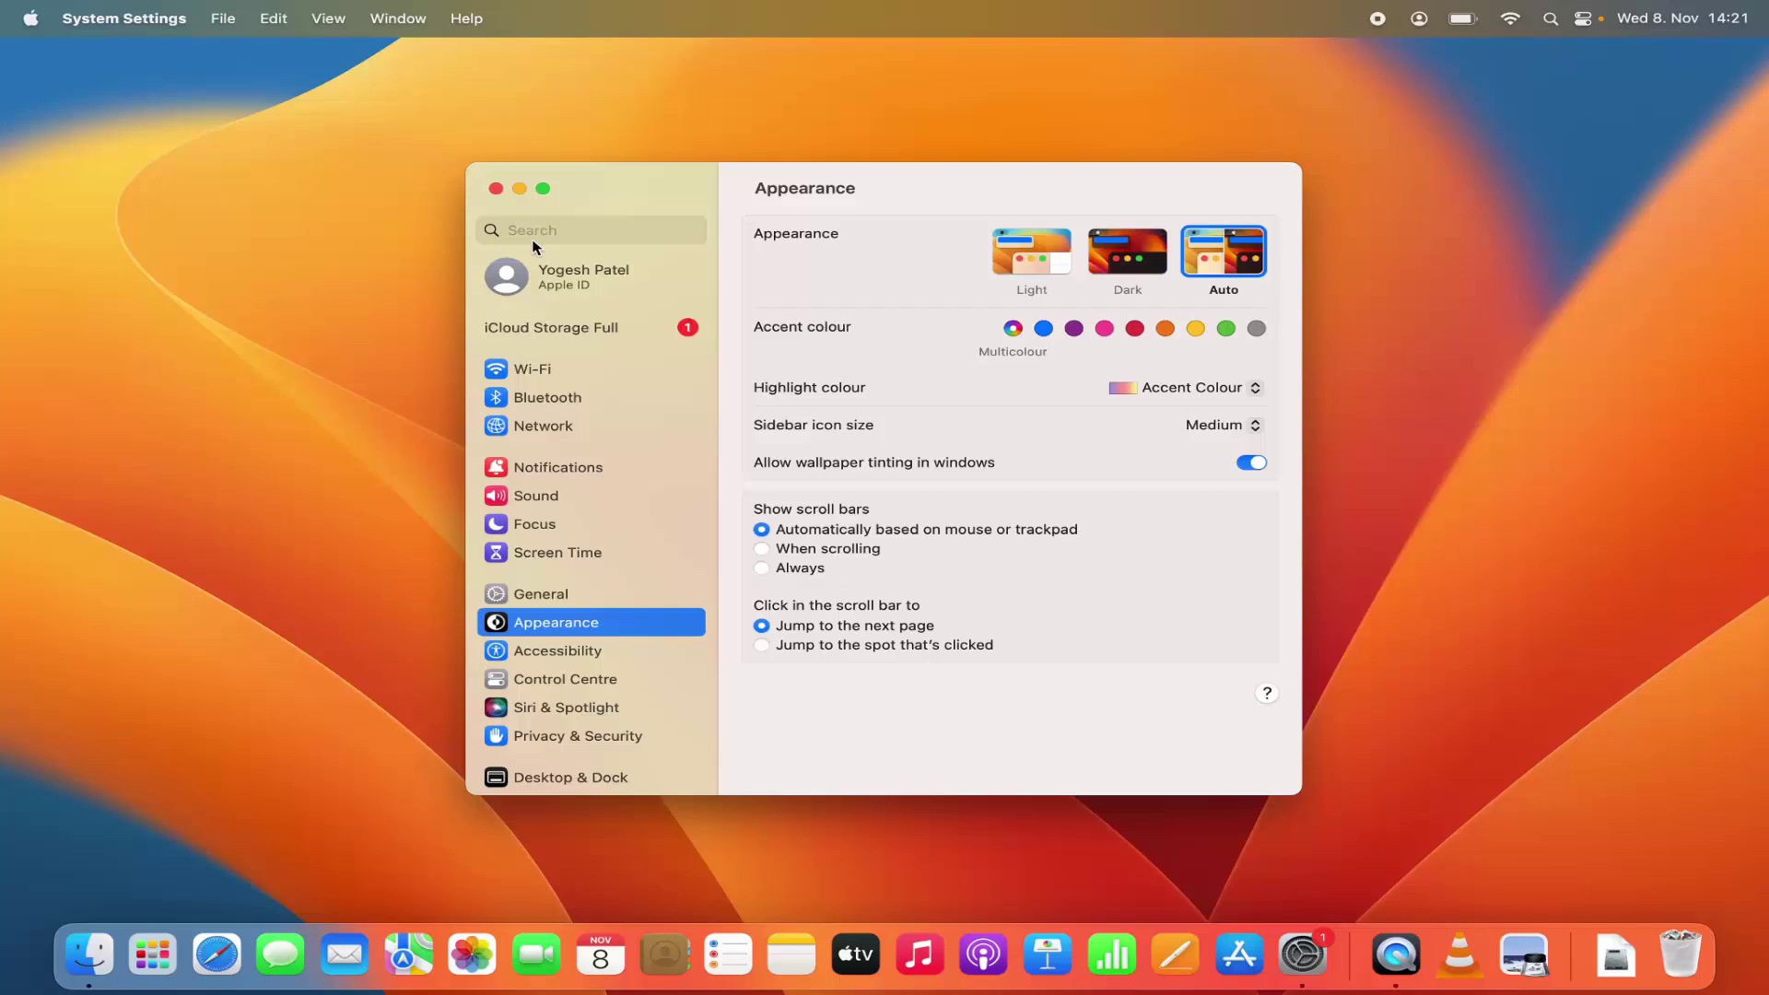
left_click(495, 188)
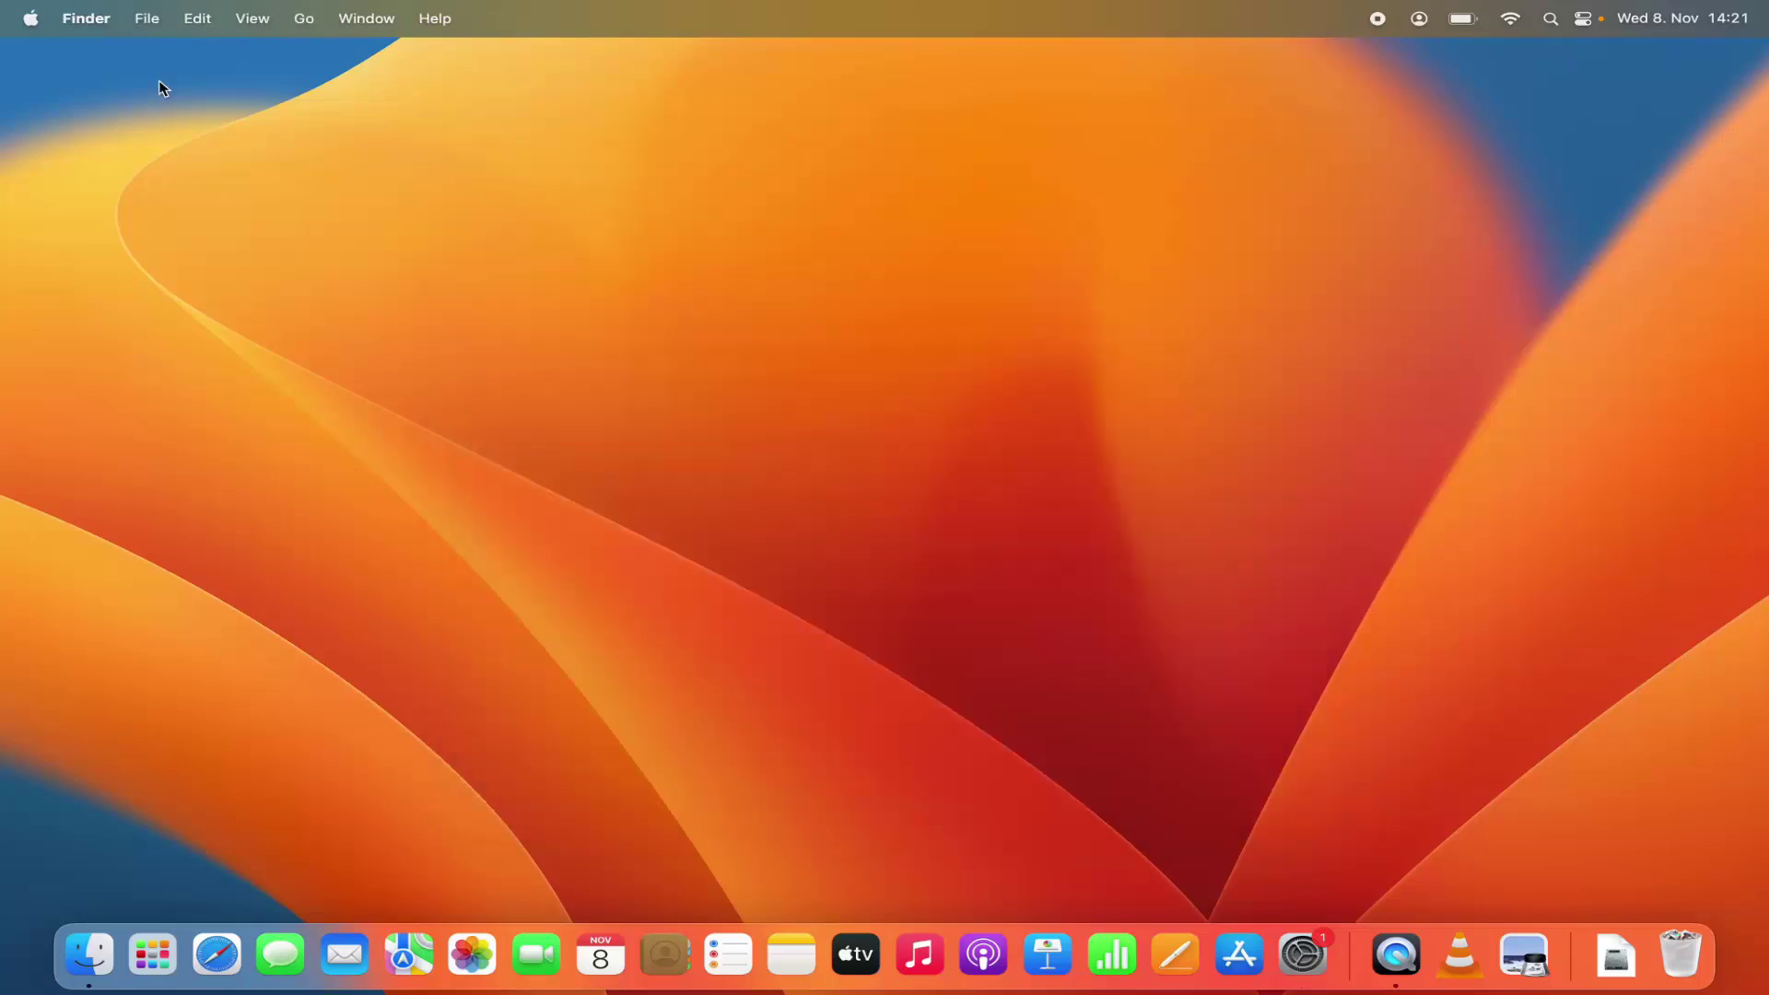
left_click(33, 19)
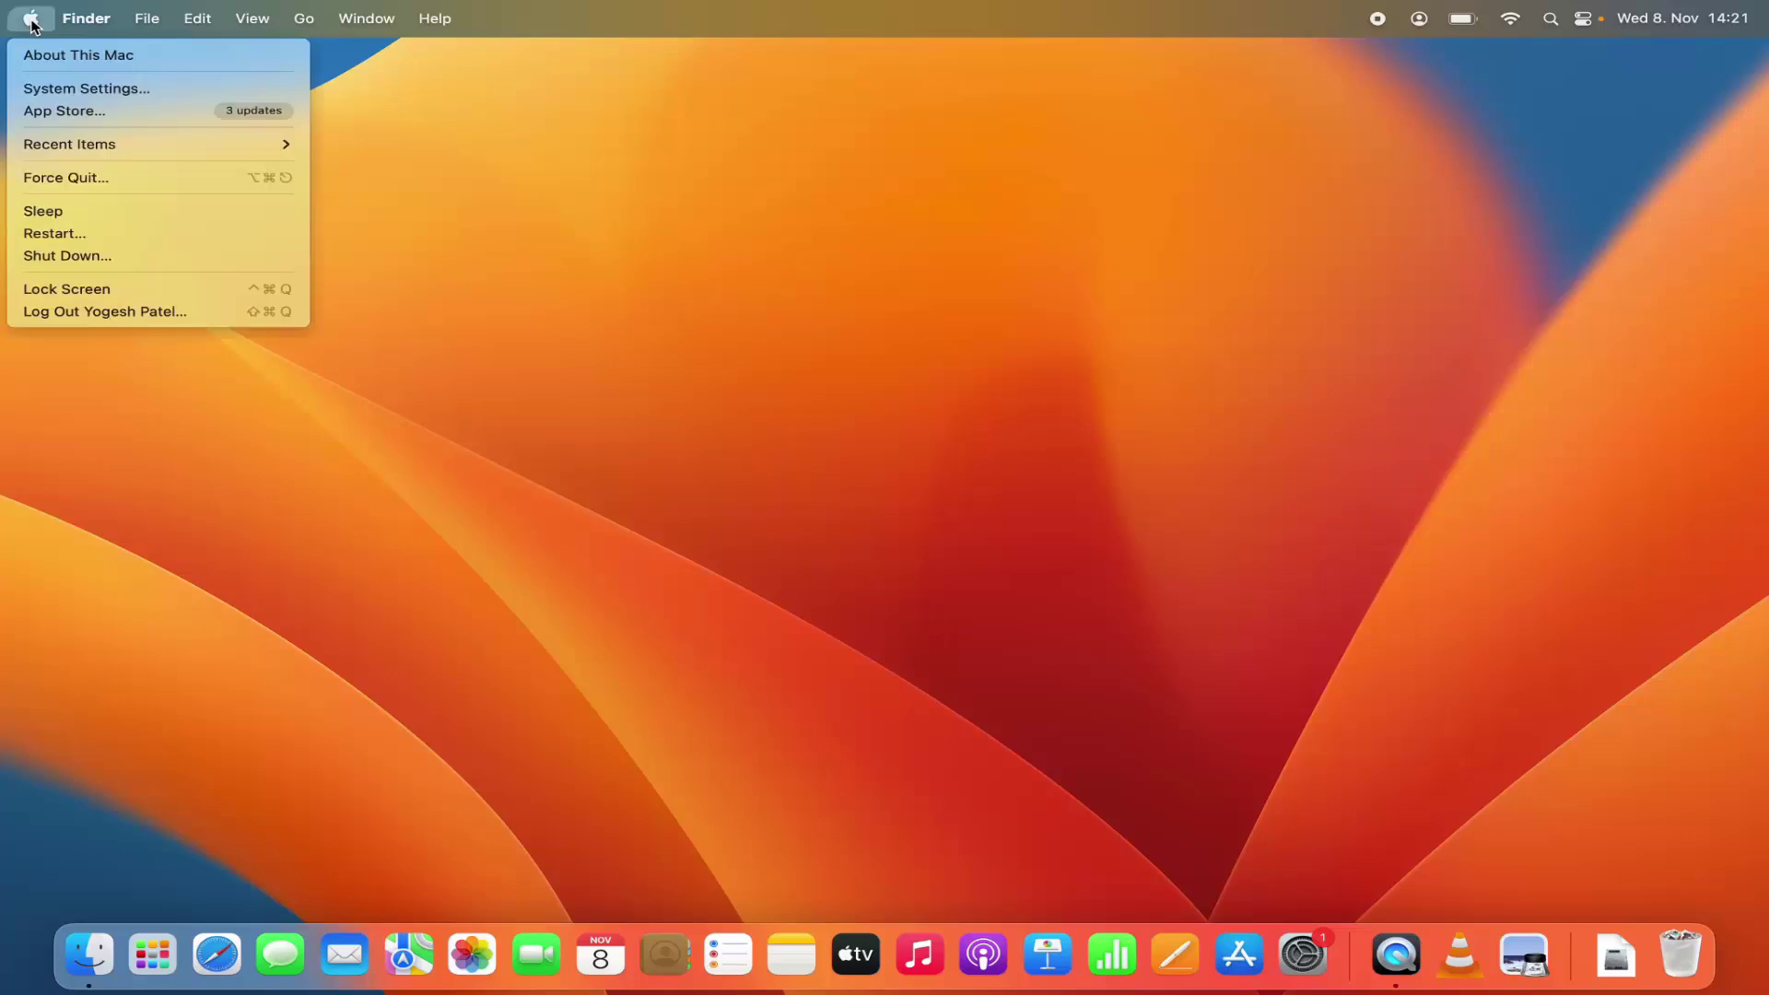
Launch System Settings from the Apple menu, landing on the Appearance page.
left_click(67, 93)
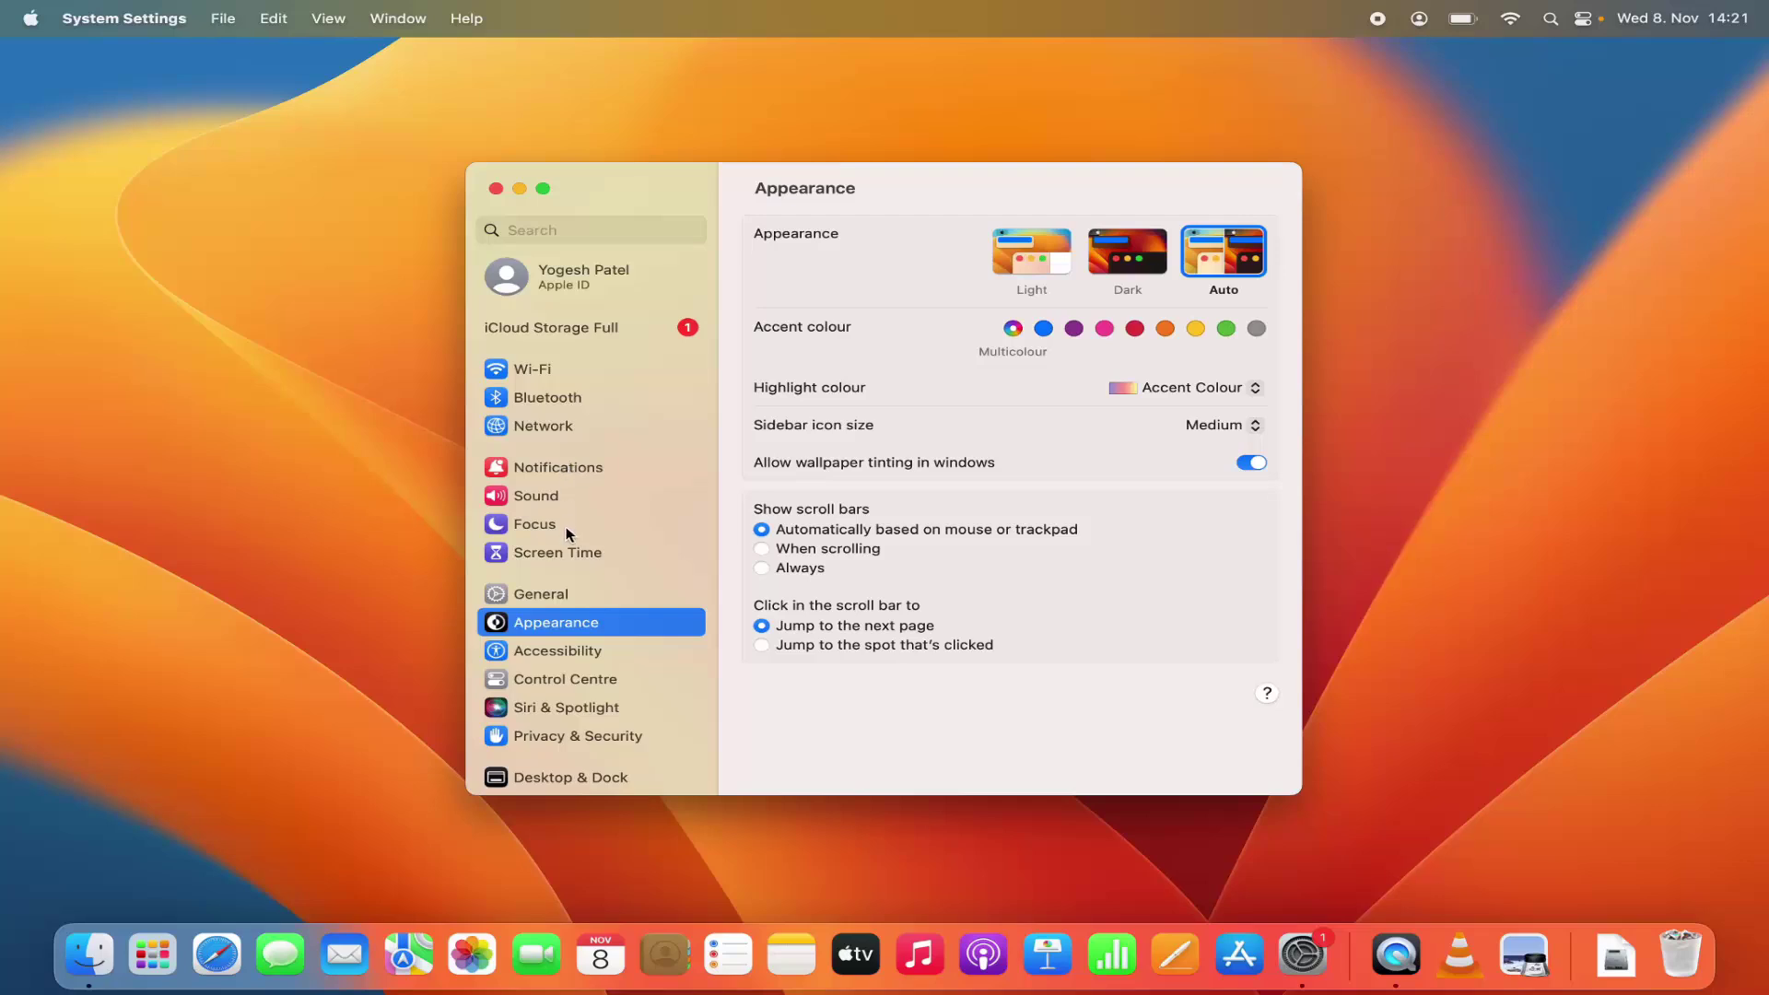
scroll(565, 533, "down", 3)
scroll(565, 532, "down", 3)
scroll(565, 532, "down", 3)
scroll(565, 532, "down", 3)
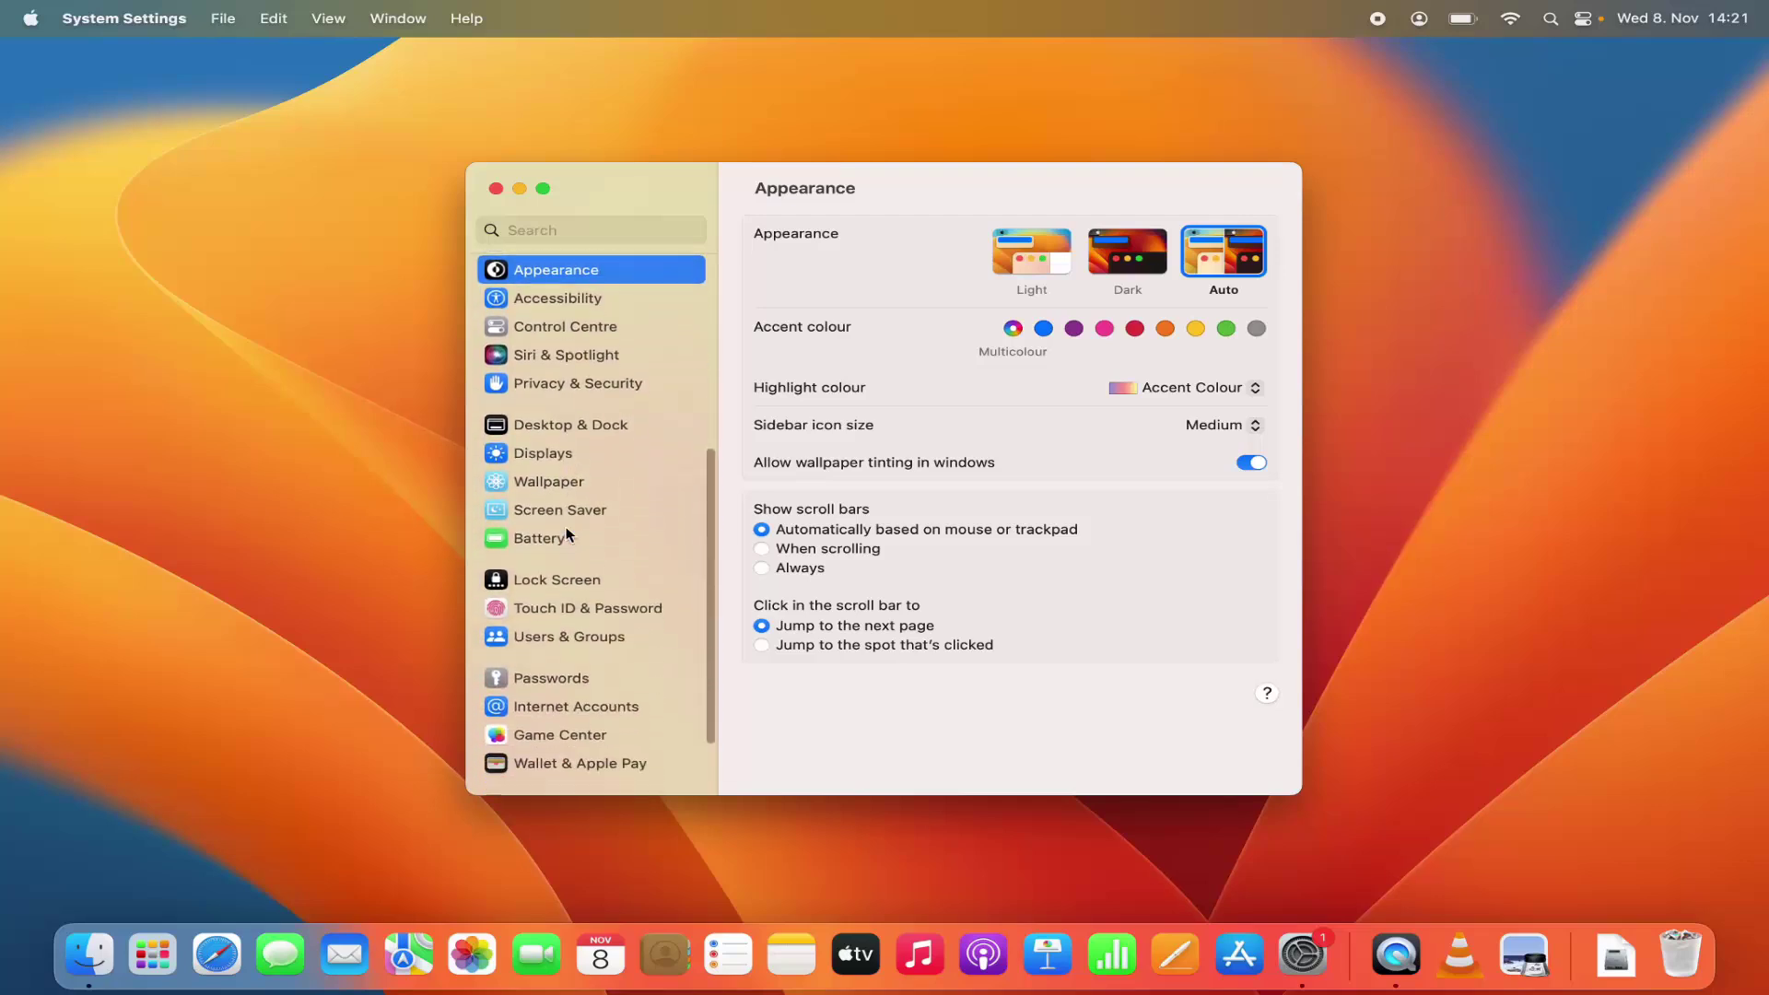
scroll(565, 532, "down", 1)
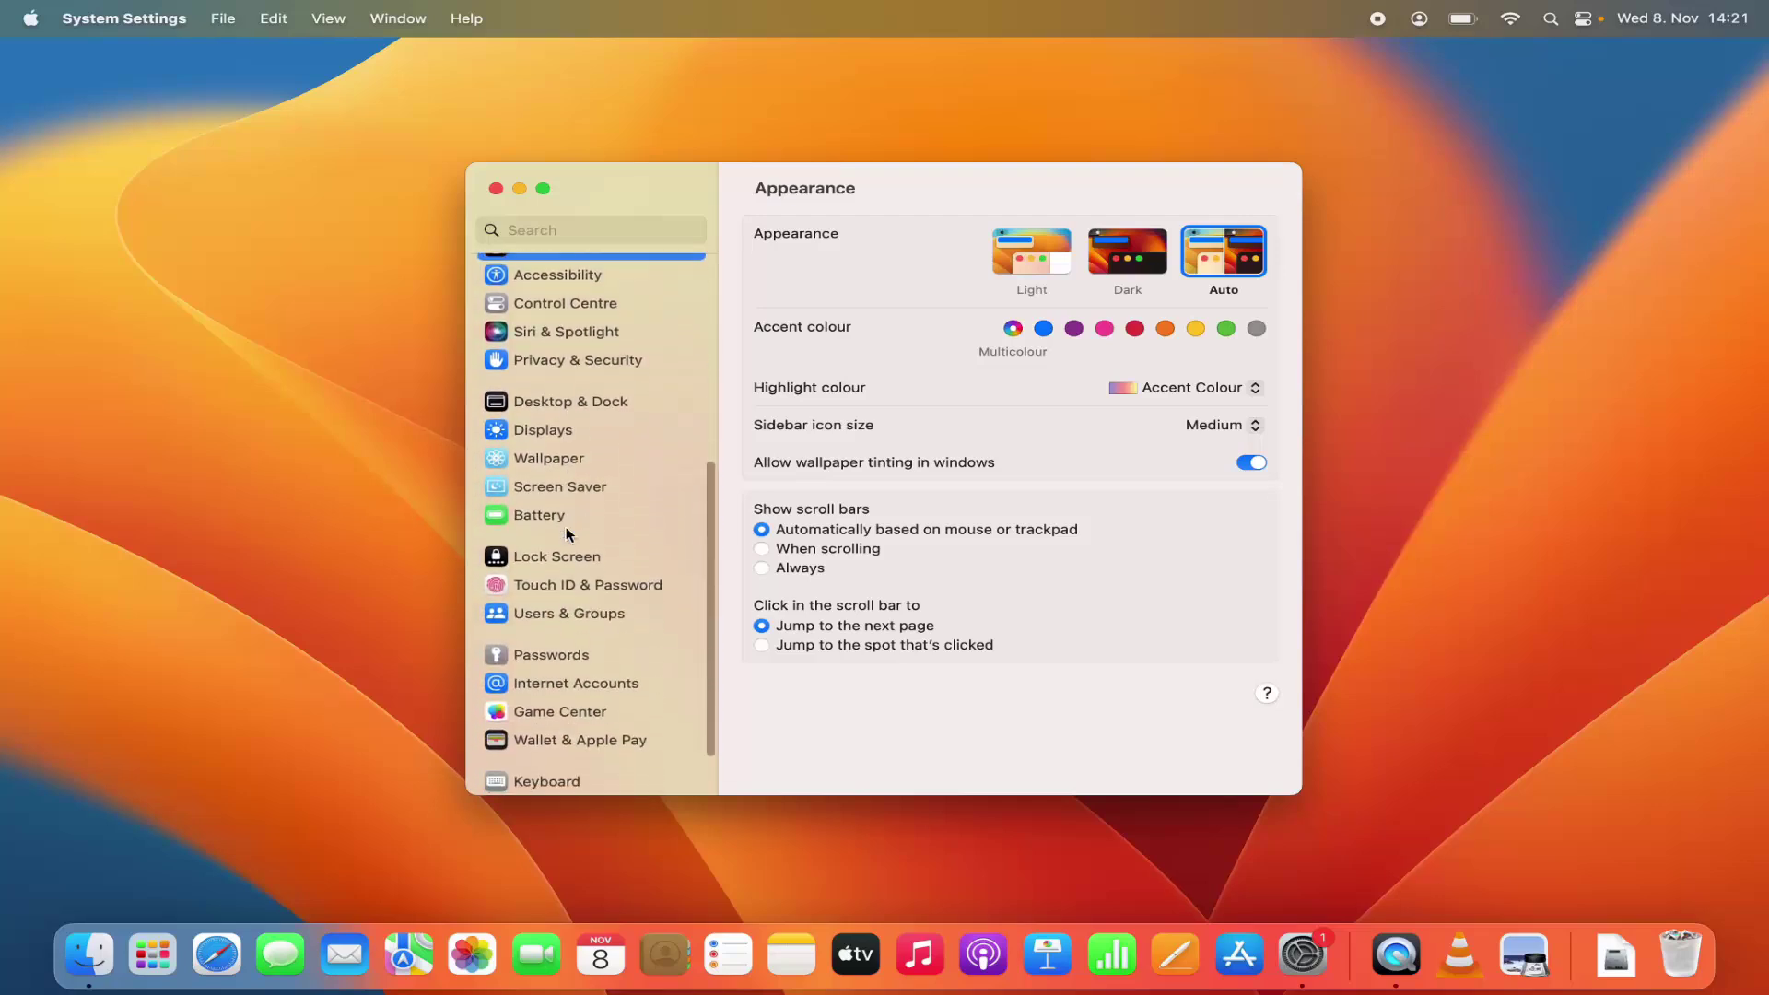
Switch to Users & Groups, listing the admin account, User Two and Guest User.
left_click(546, 616)
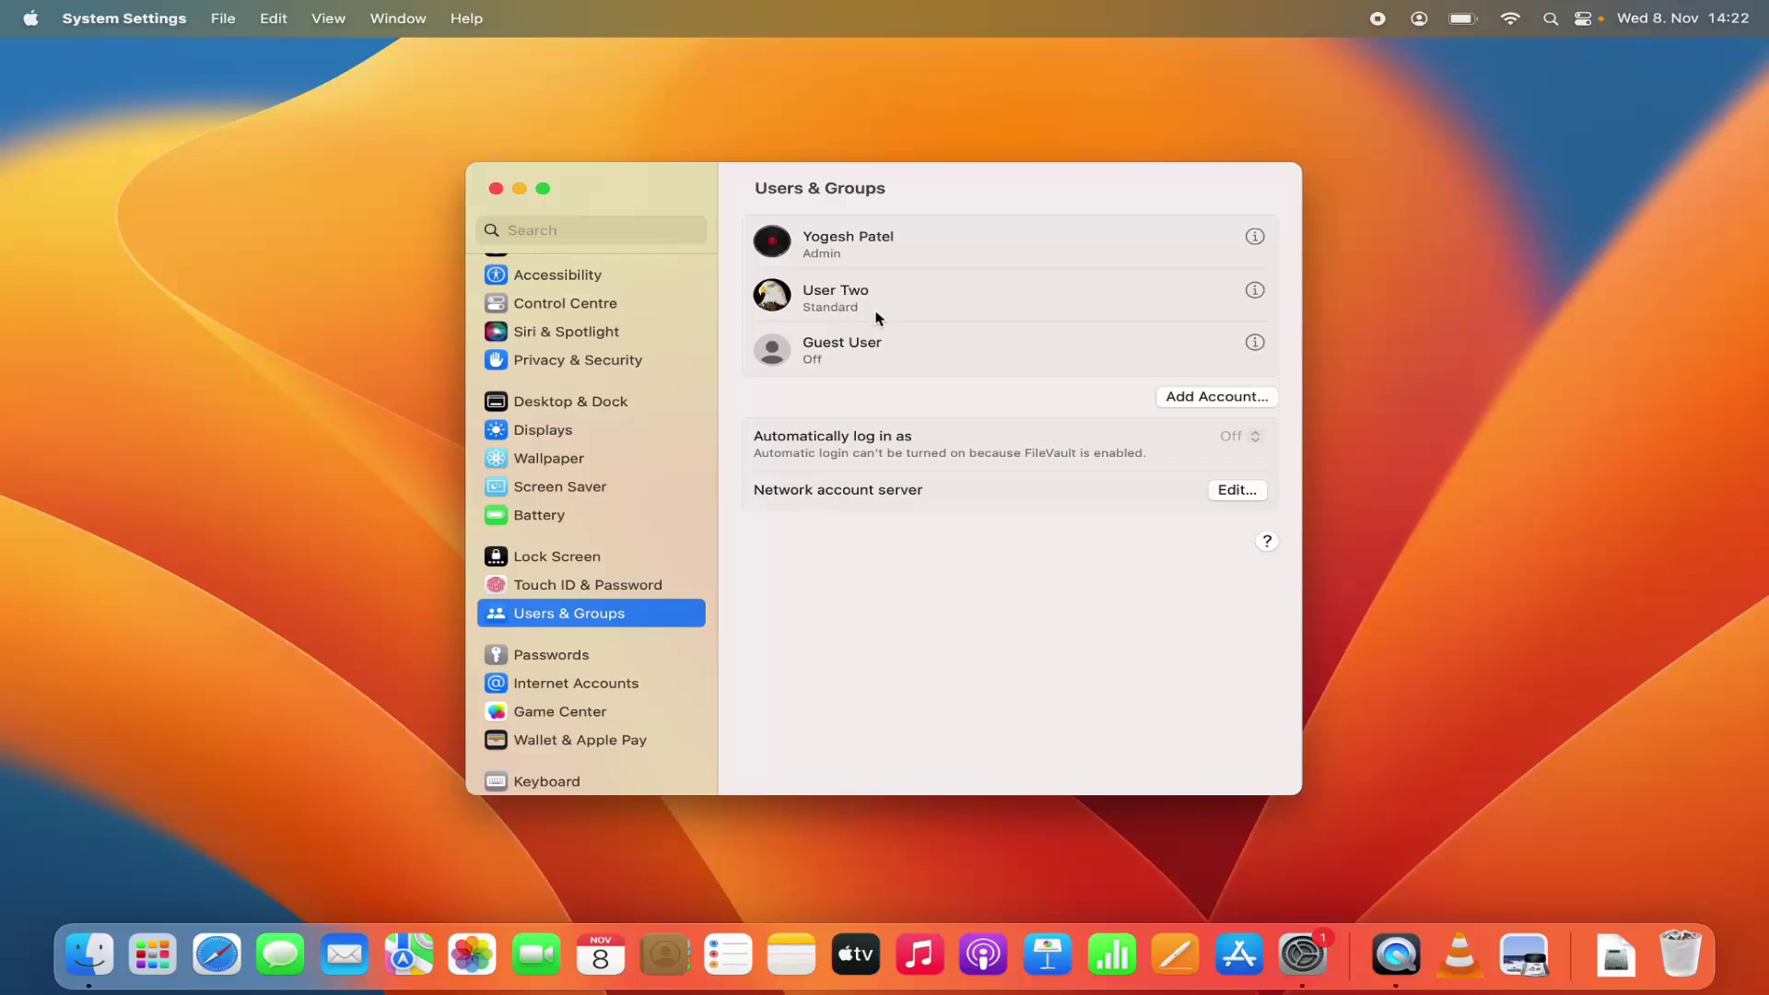
Show the account details sheet for the standard account User Two.
left_click(1255, 292)
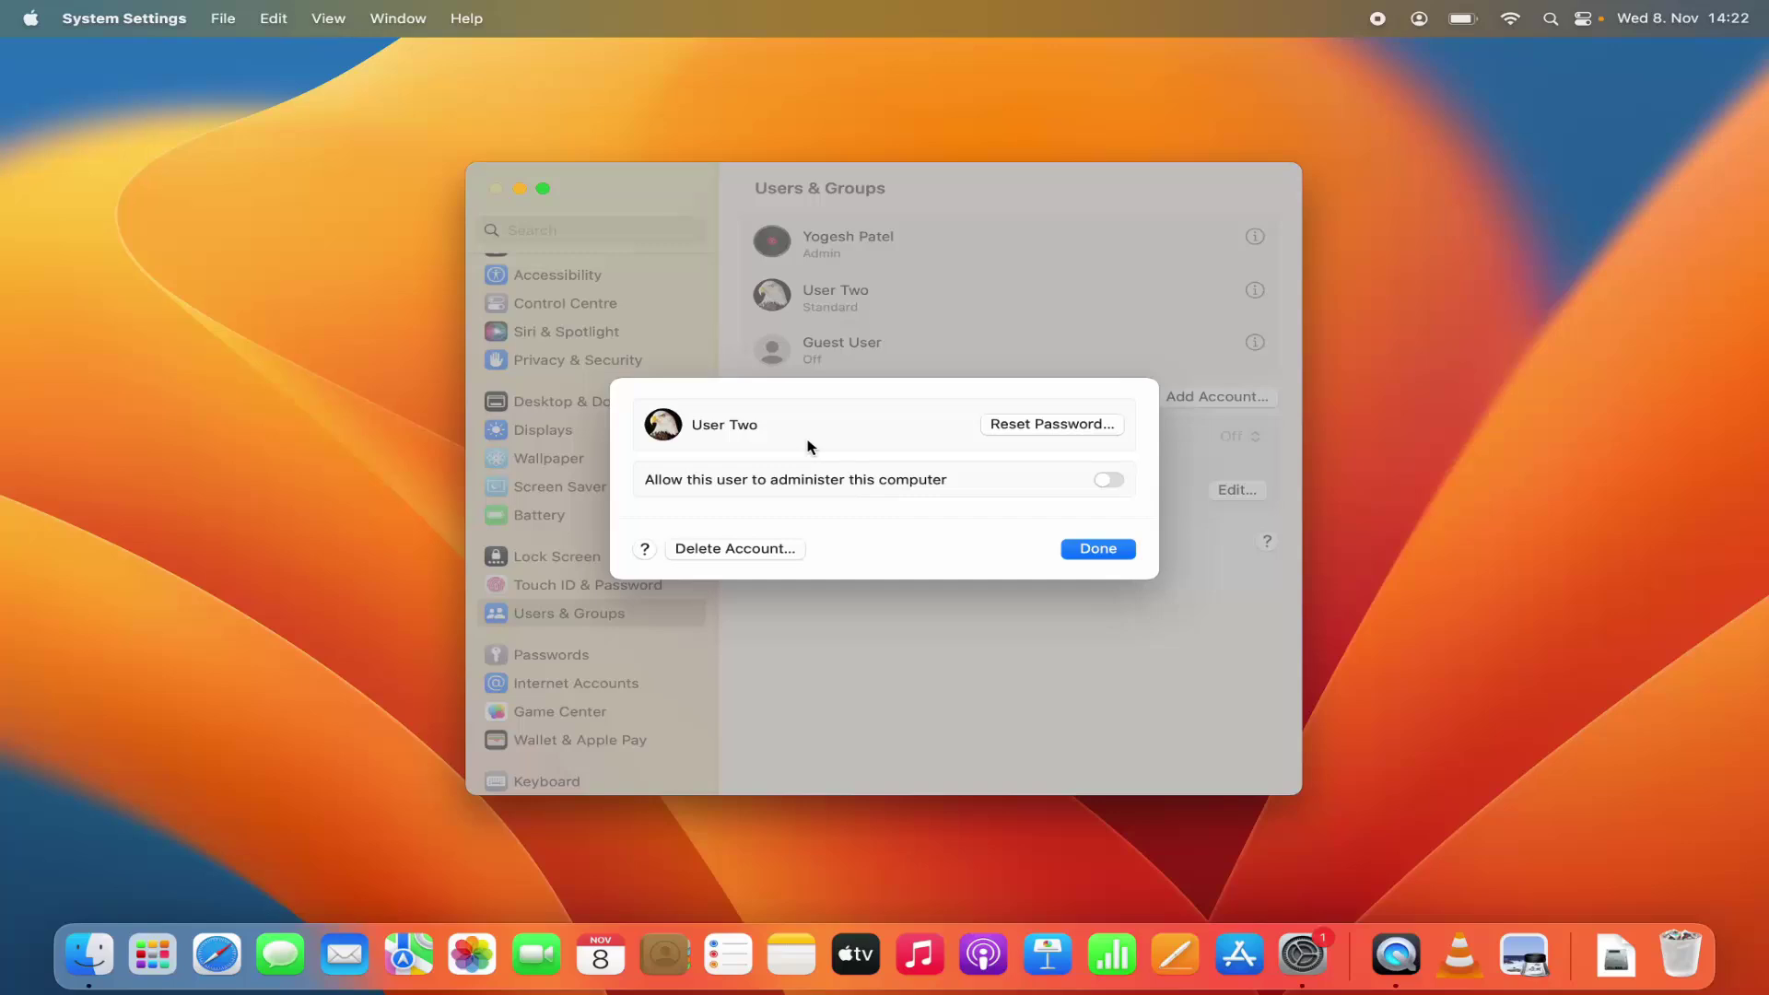
Start deleting User Two and unlock the change with the admin password.
left_click(753, 554)
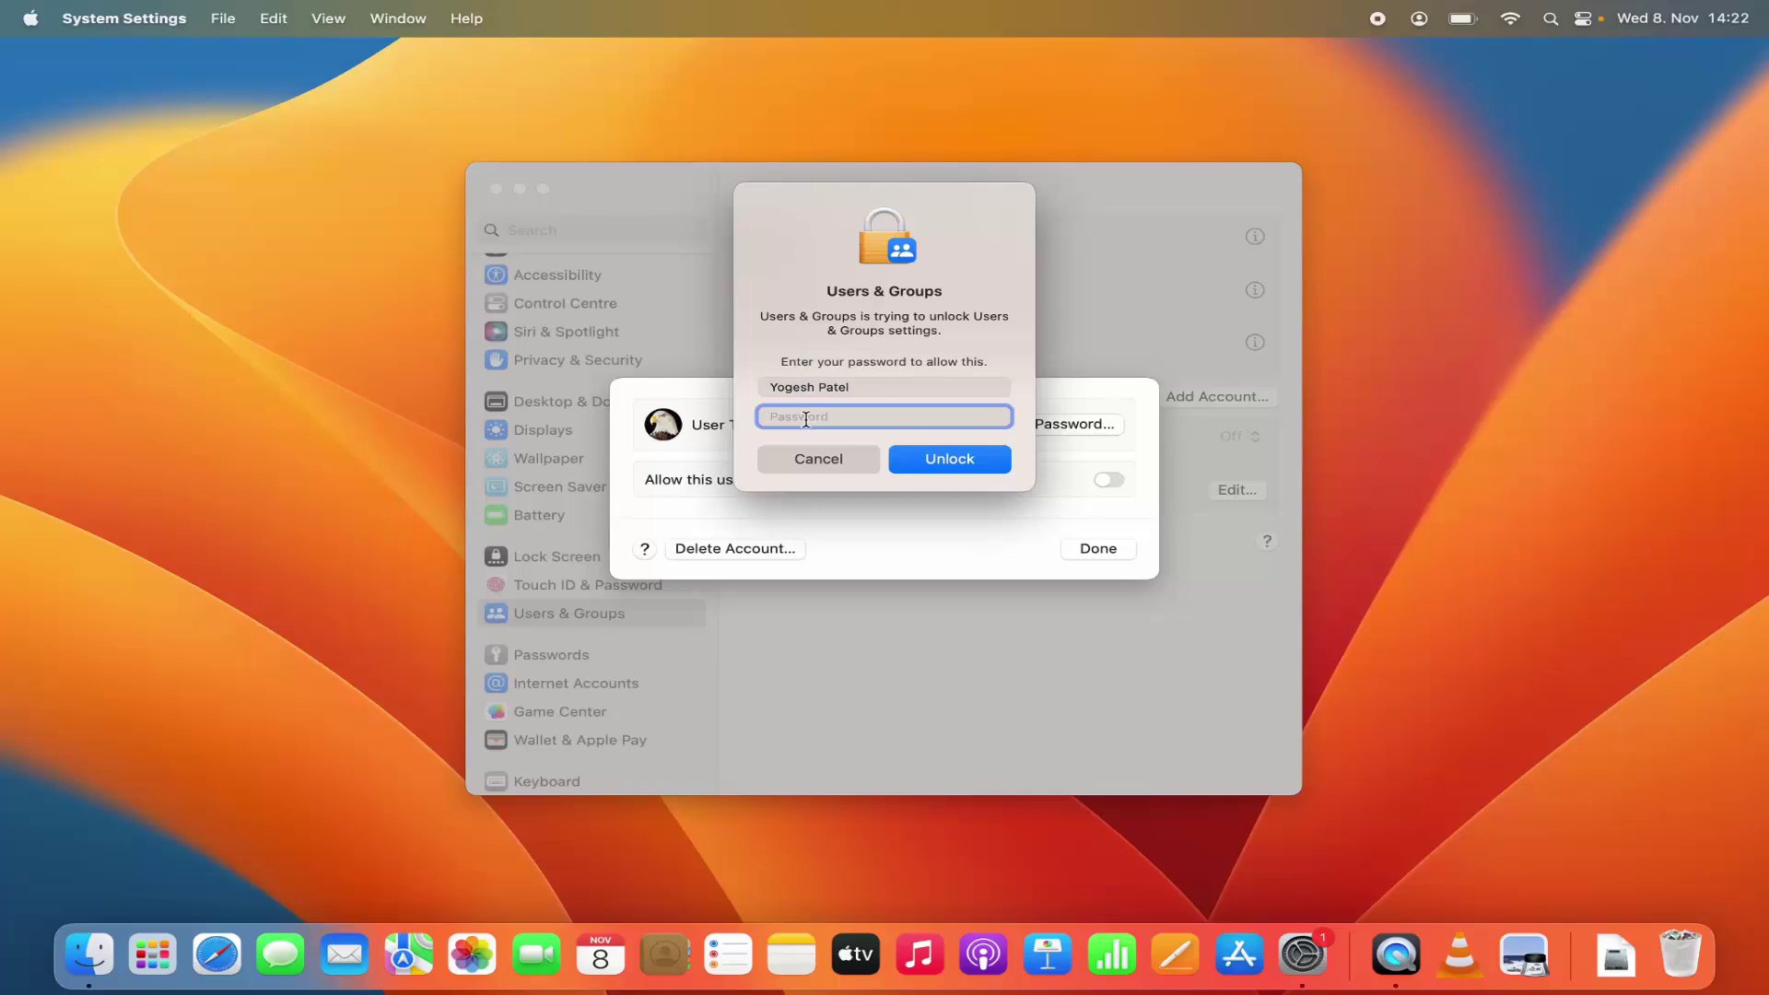
type("******")
left_click(922, 461)
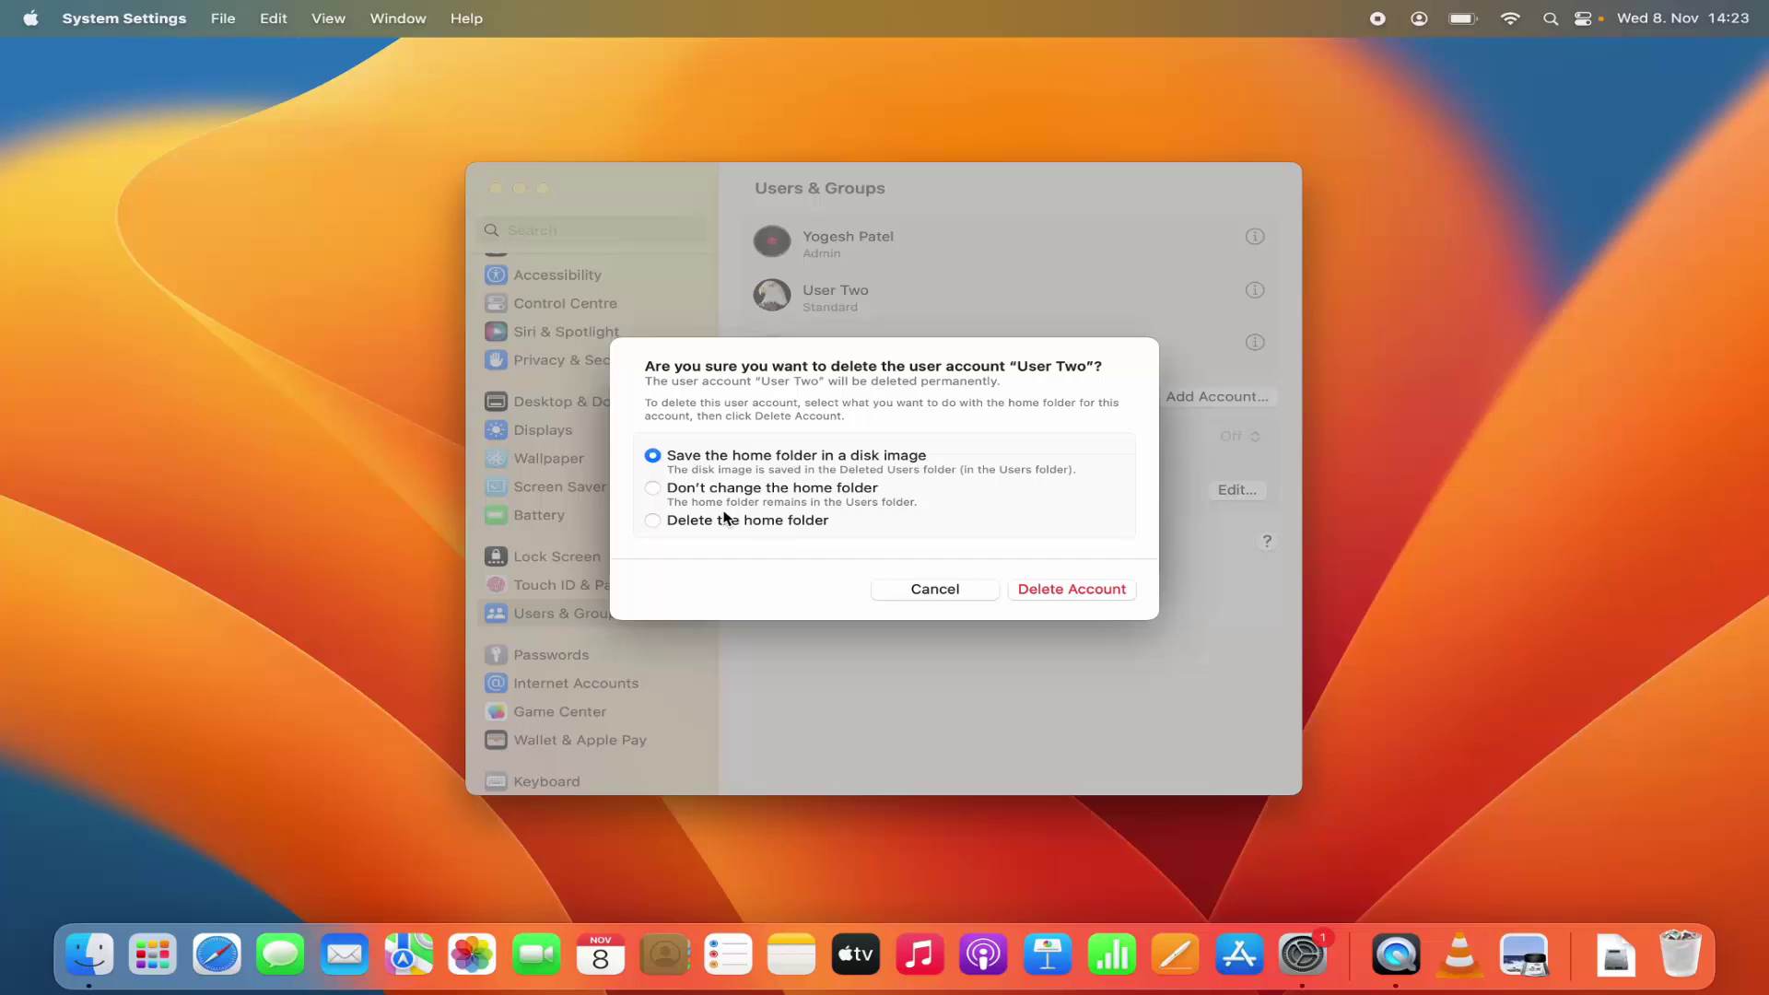
Choose 'Delete the home folder' and confirm permanently deleting User Two.
left_click(654, 520)
left_click(1049, 597)
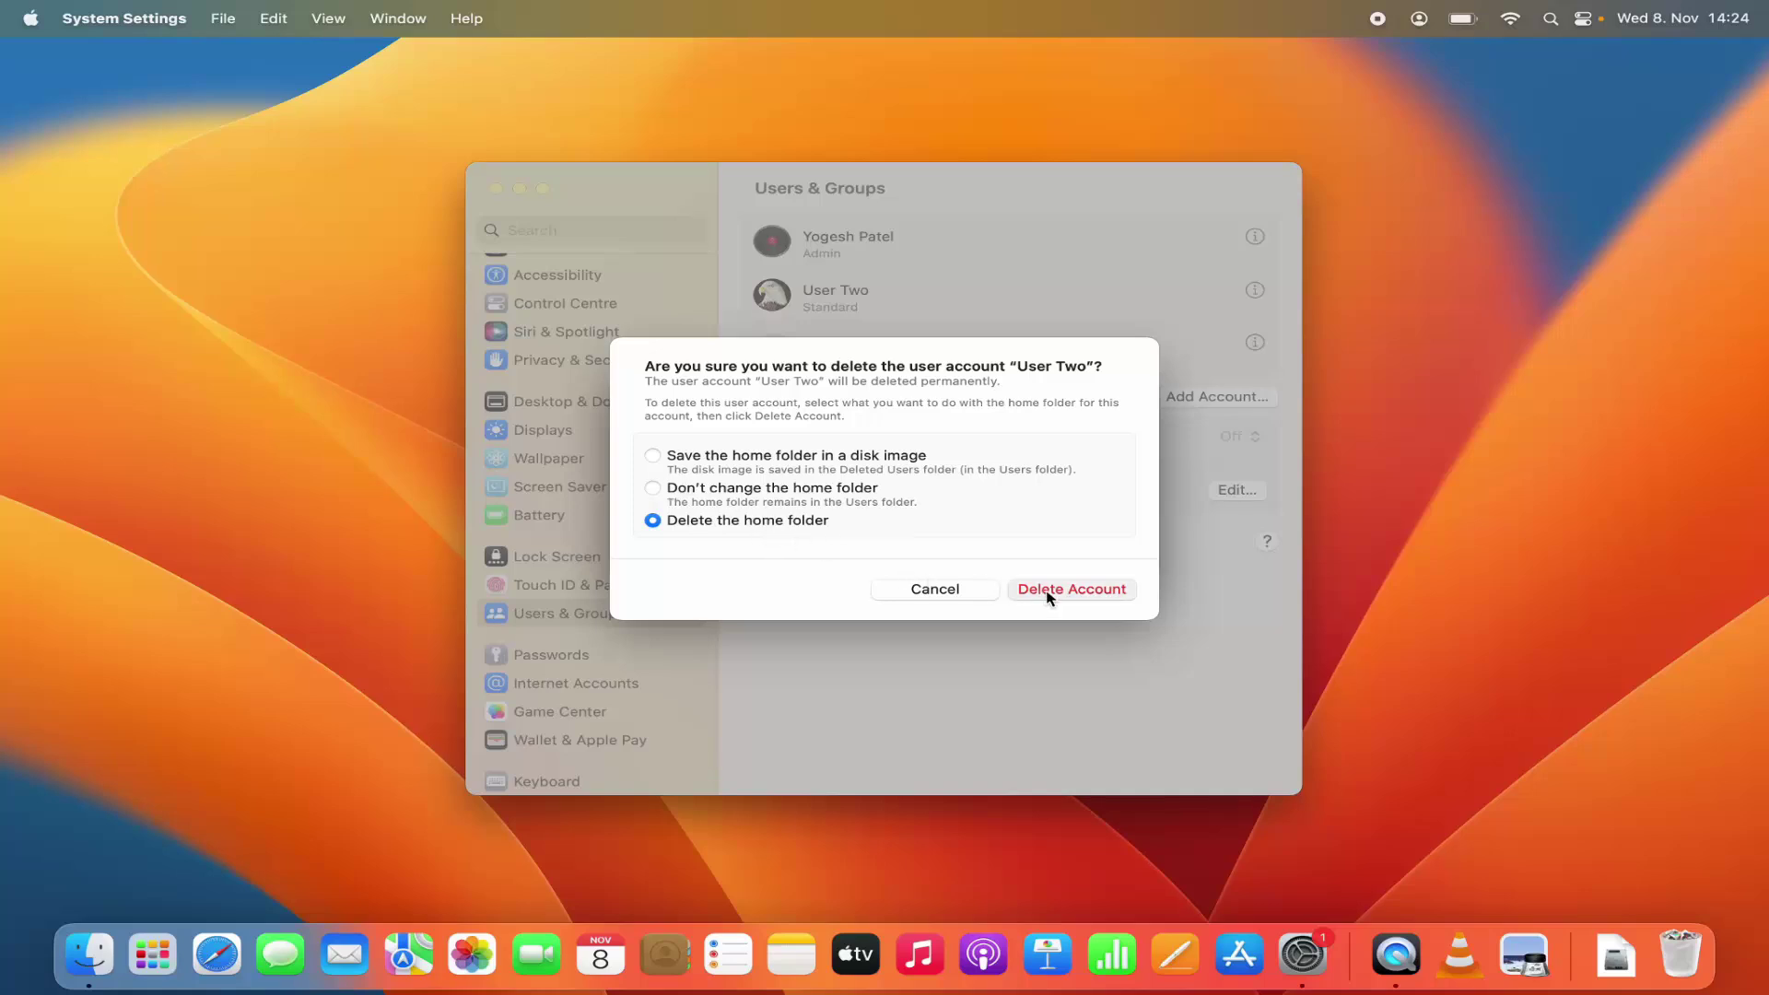